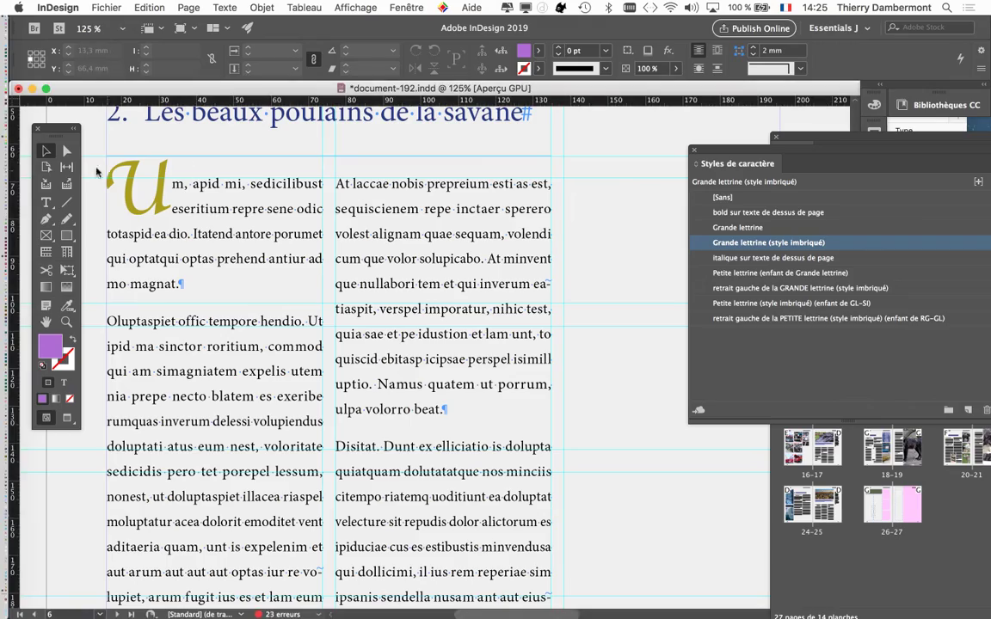
Select the Type tool, close the Styles de caractère panel and hide the side panels, then open the Texte menu
{"action": "left_click", "coordinate": [46, 202]}
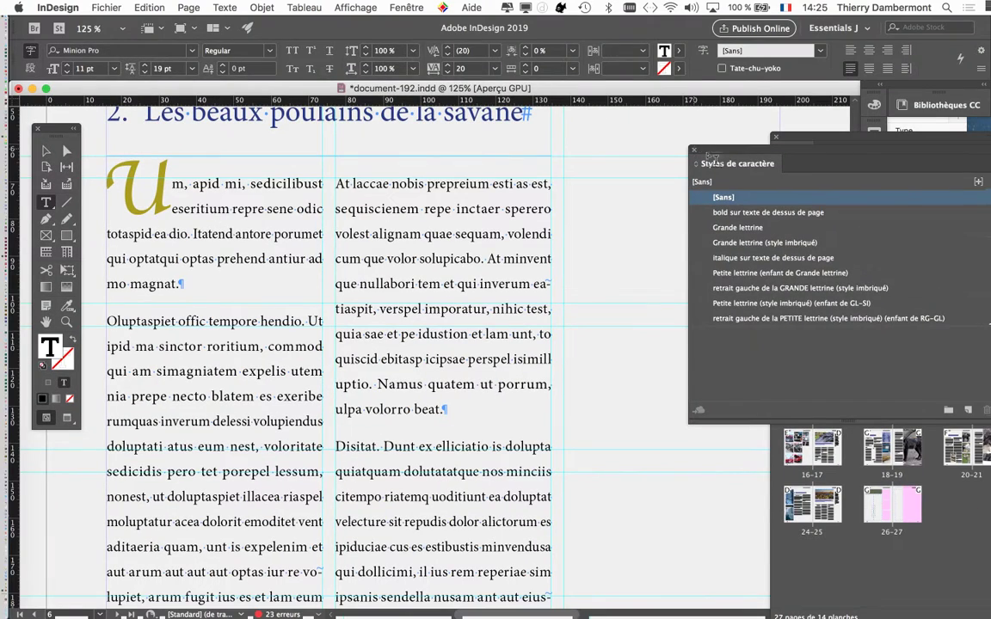
{"action": "left_click", "coordinate": [694, 151]}
{"action": "key", "text": "shift+Tab"}
{"action": "left_click", "coordinate": [226, 8]}
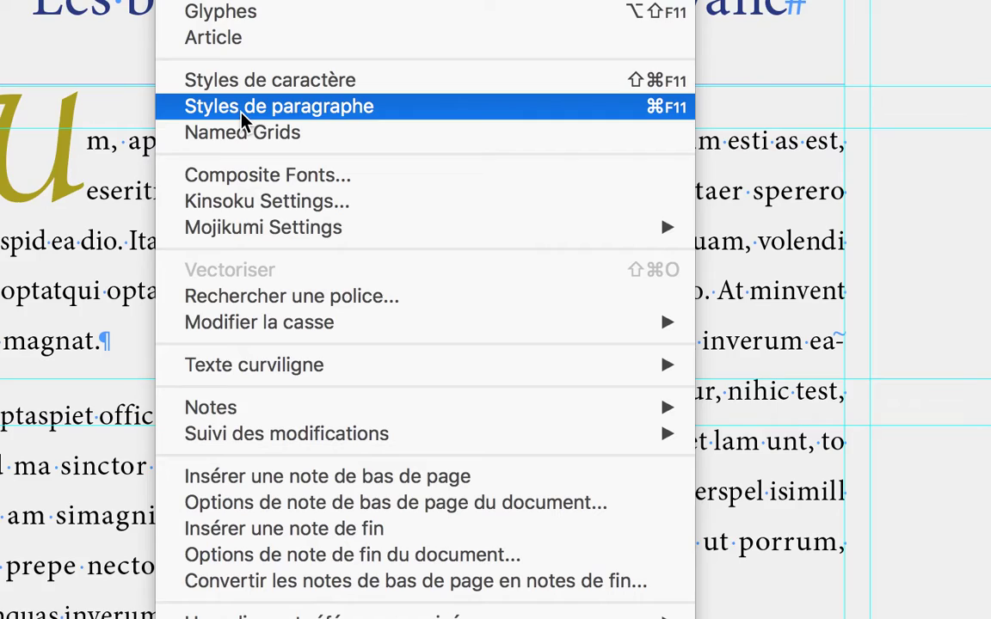
Open the Styles de paragraphe panel and move it up under the control bar
{"action": "left_click", "coordinate": [242, 115]}
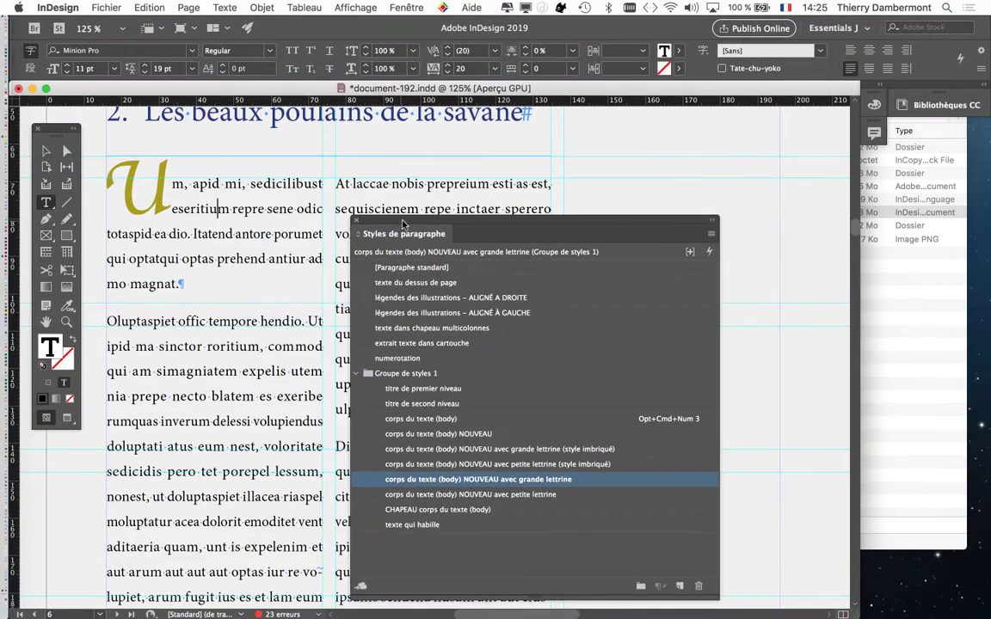
{"action": "left_click_drag", "start_coordinate": [402, 225], "coordinate": [364, 91]}
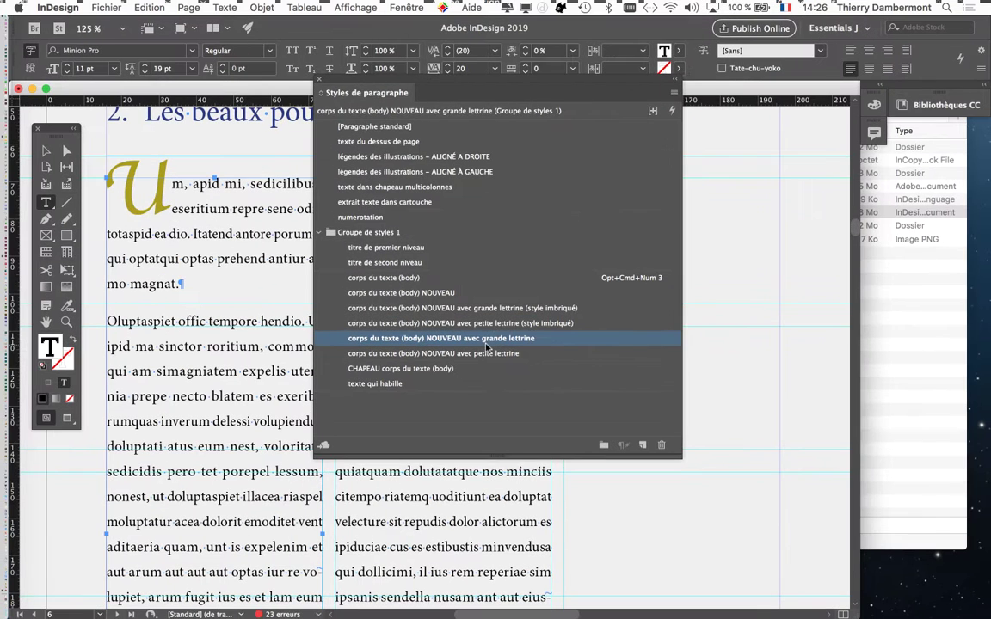
Park the Styles de paragraphe panel at the right edge and scroll down to the Disitat paragraph
{"action": "left_click_drag", "start_coordinate": [370, 86], "coordinate": [655, 93]}
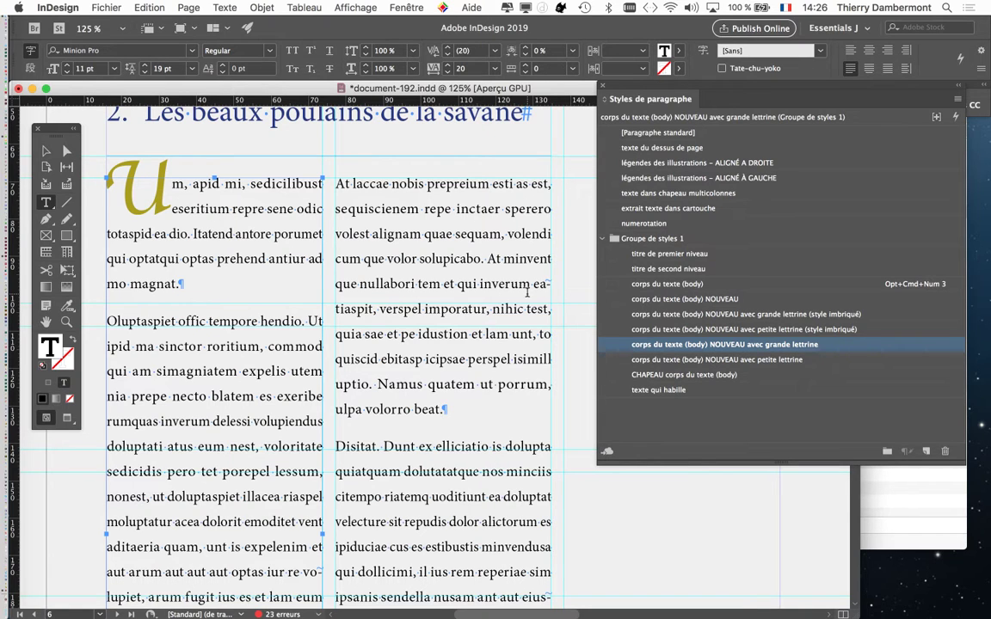
{"action": "scroll", "coordinate": [527, 292], "scroll_direction": "down", "scroll_amount": 1}
{"action": "scroll", "coordinate": [527, 292], "scroll_direction": "down", "scroll_amount": 2}
{"action": "scroll", "coordinate": [527, 294], "scroll_direction": "down", "scroll_amount": 2}
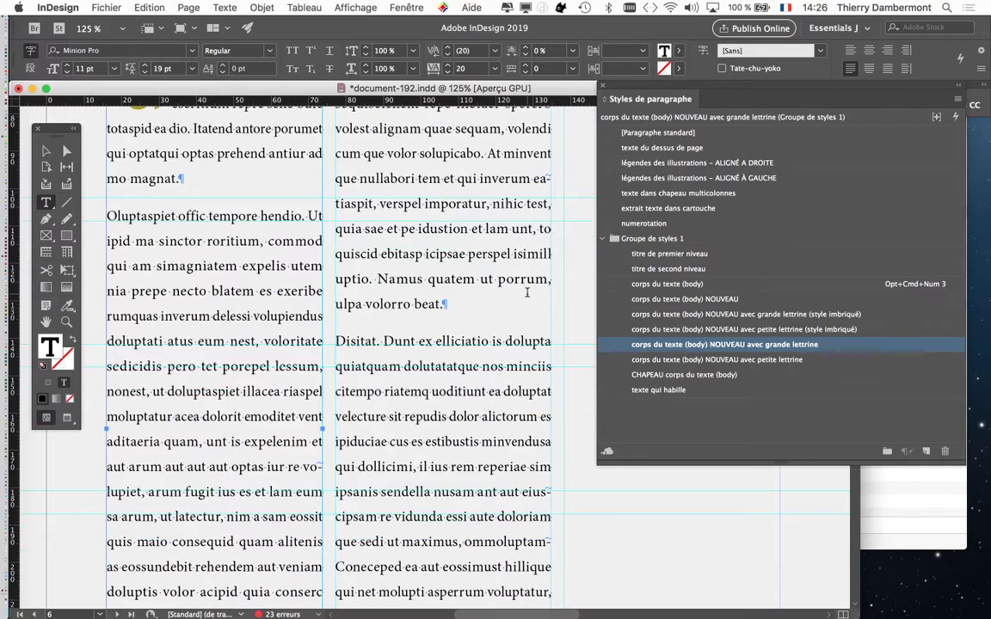
{"action": "scroll", "coordinate": [527, 294], "scroll_direction": "down", "scroll_amount": 1}
{"action": "scroll", "coordinate": [528, 294], "scroll_direction": "up", "scroll_amount": 5}
{"action": "scroll", "coordinate": [528, 293], "scroll_direction": "down", "scroll_amount": 2}
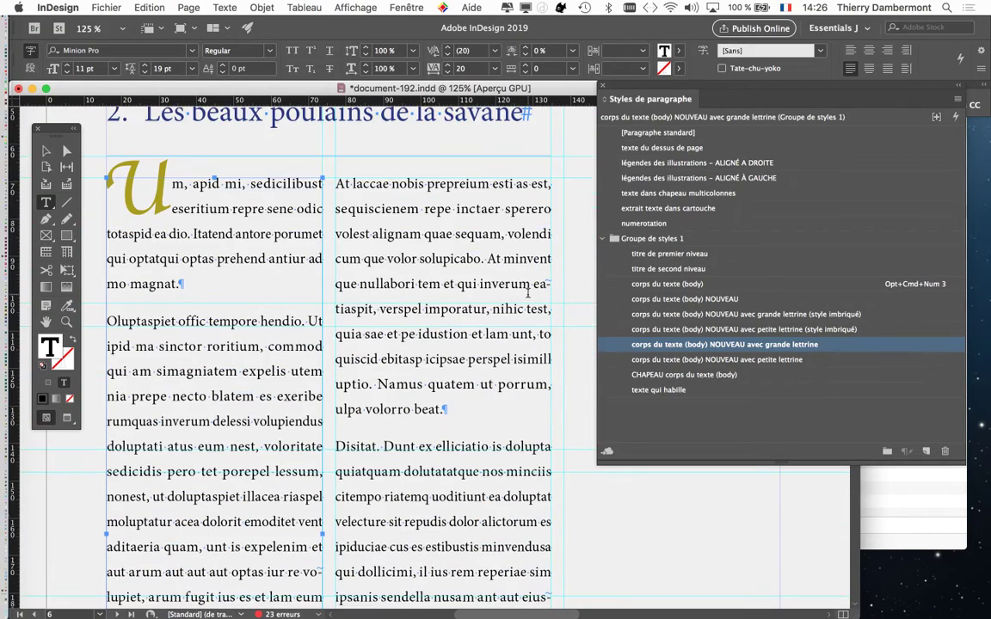
{"action": "scroll", "coordinate": [528, 292], "scroll_direction": "down", "scroll_amount": 1}
{"action": "scroll", "coordinate": [529, 293], "scroll_direction": "down", "scroll_amount": 1}
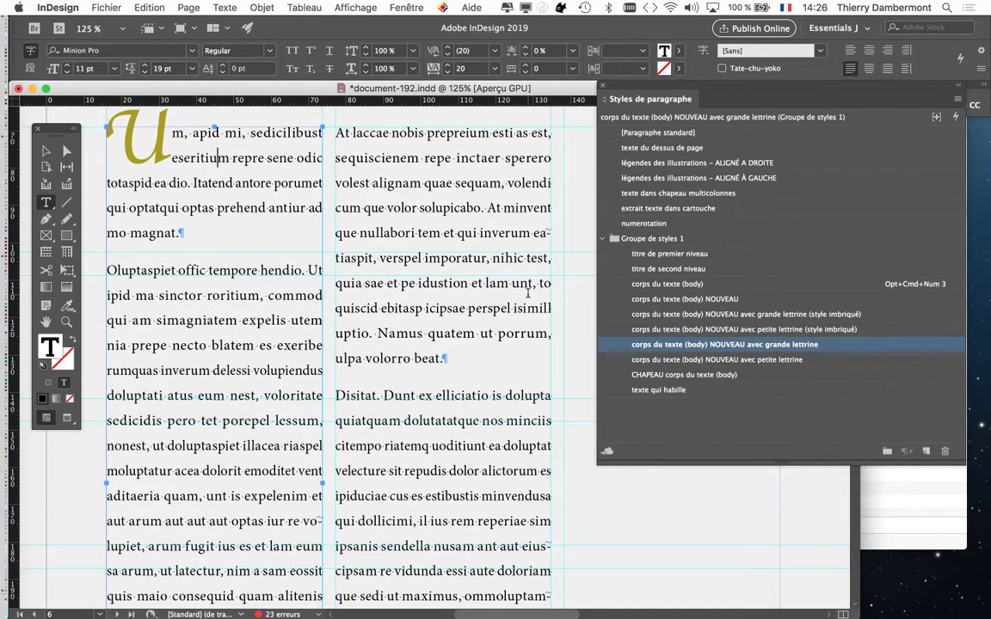
{"action": "scroll", "coordinate": [528, 293], "scroll_direction": "up", "scroll_amount": 1}
{"action": "scroll", "coordinate": [529, 293], "scroll_direction": "up", "scroll_amount": 1}
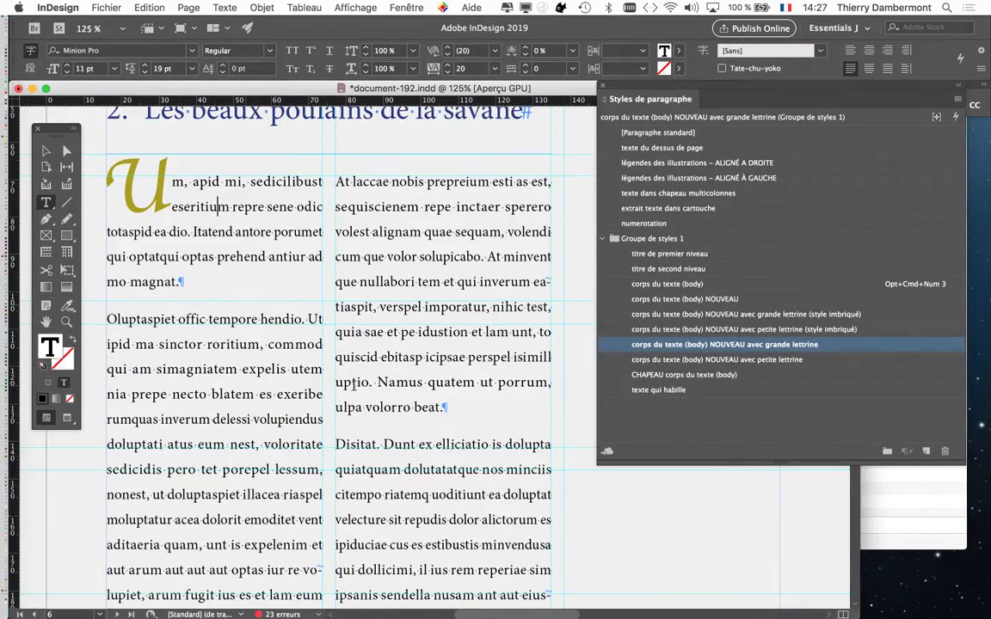
{"action": "scroll", "coordinate": [352, 383], "scroll_direction": "down", "scroll_amount": 4}
{"action": "scroll", "coordinate": [378, 366], "scroll_direction": "down", "scroll_amount": 1}
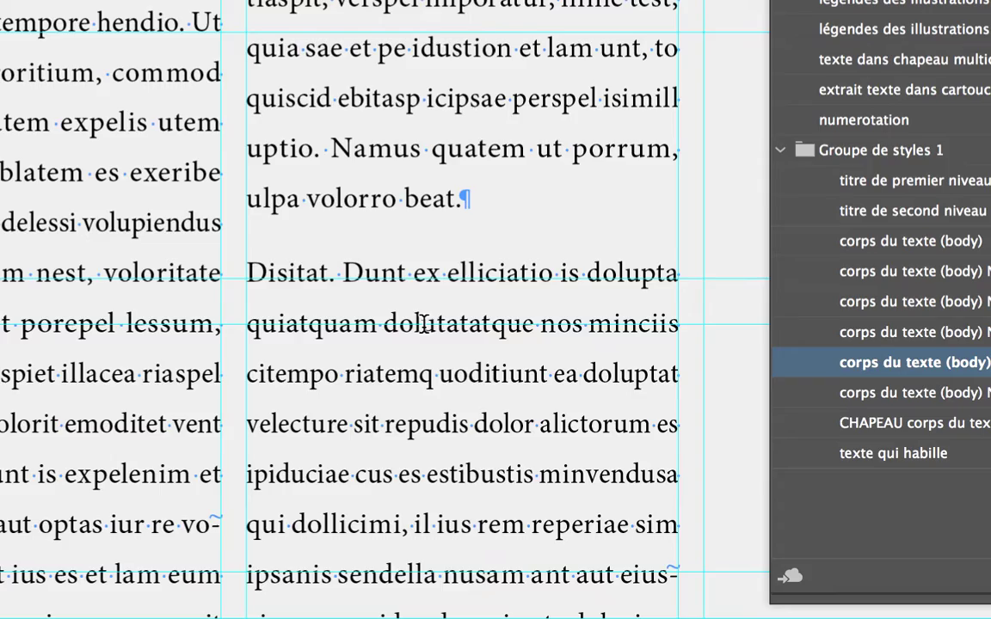
Place the text cursor inside the Disitat paragraph in the second column
{"action": "left_click", "coordinate": [422, 324]}
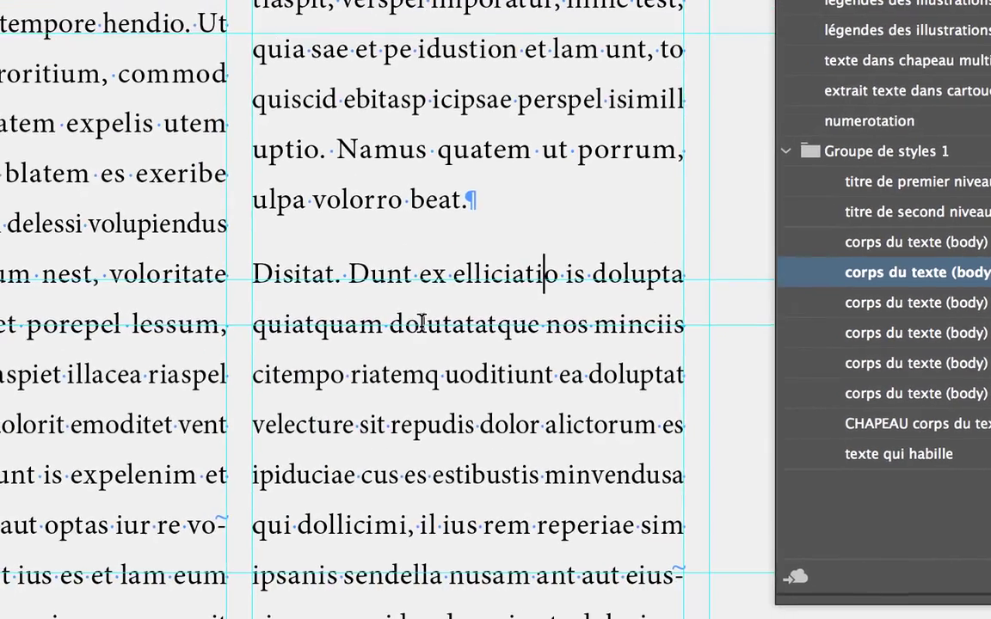
{"action": "left_click", "coordinate": [391, 321]}
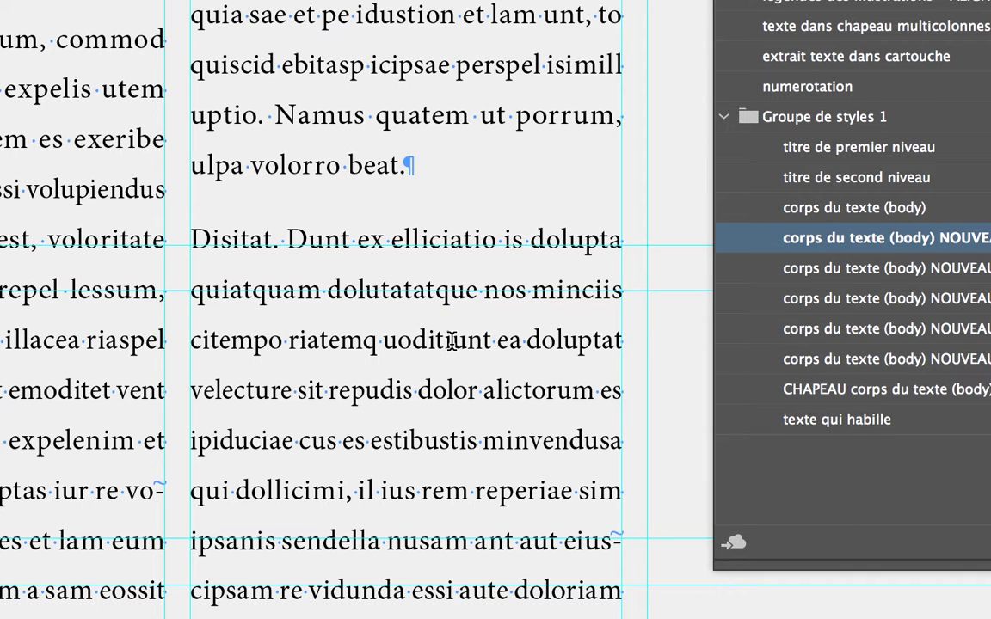
{"action": "left_click", "coordinate": [452, 340]}
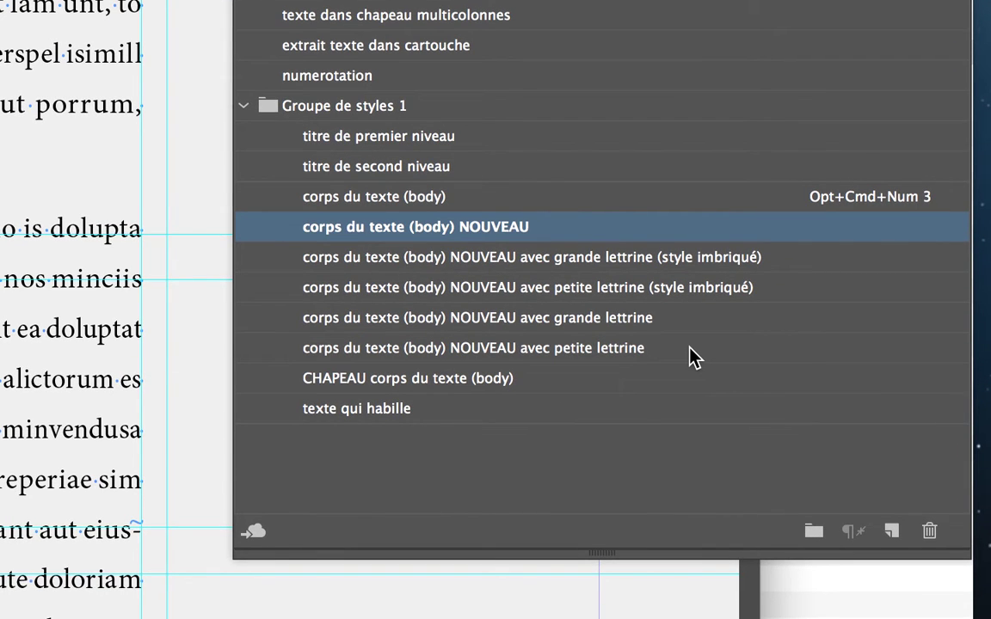
Apply 'corps du texte (body) NOUVEAU avec petite lettrine' to the Disitat paragraph, giving a gold drop-cap D
{"action": "left_click", "coordinate": [693, 358]}
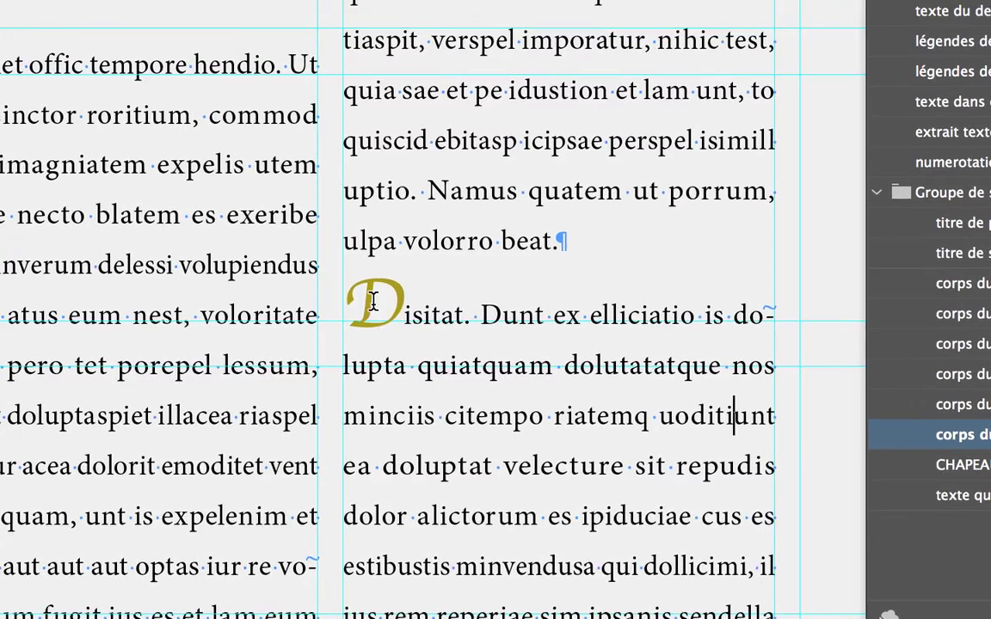
{"action": "scroll", "coordinate": [234, 224], "scroll_direction": "up", "scroll_amount": 5}
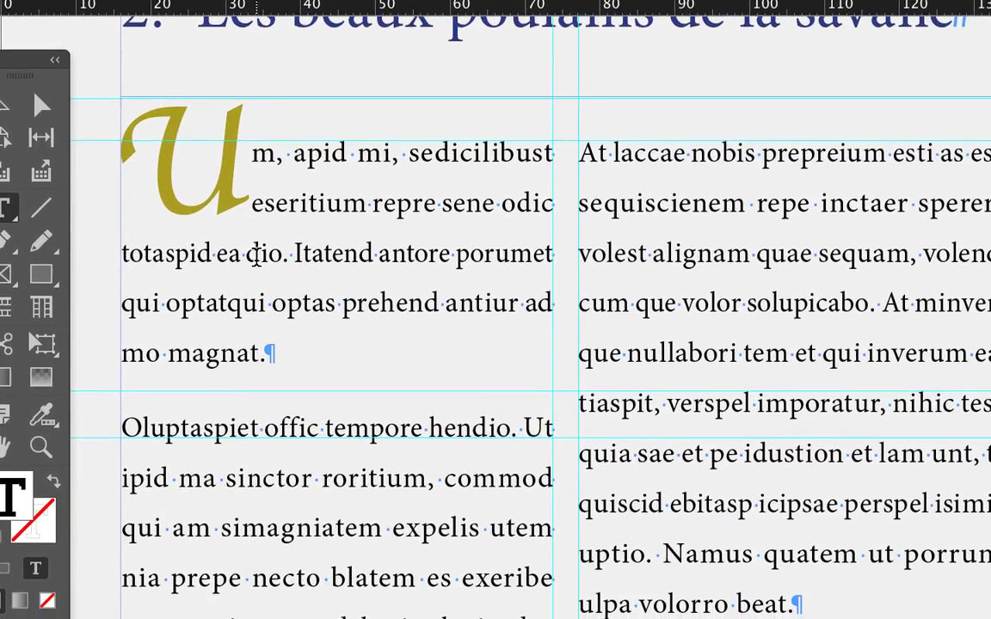
{"action": "scroll", "coordinate": [255, 252], "scroll_direction": "down", "scroll_amount": 5}
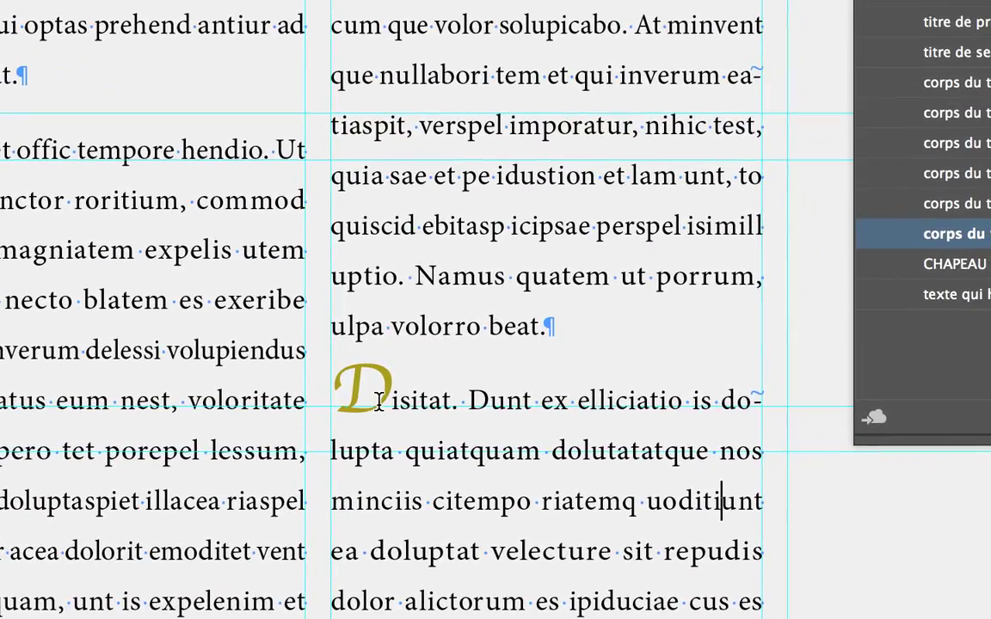
{"action": "scroll", "coordinate": [378, 402], "scroll_direction": "down", "scroll_amount": 2, "text": "alt"}
{"action": "scroll", "coordinate": [376, 400], "scroll_direction": "down", "scroll_amount": 2, "text": "alt"}
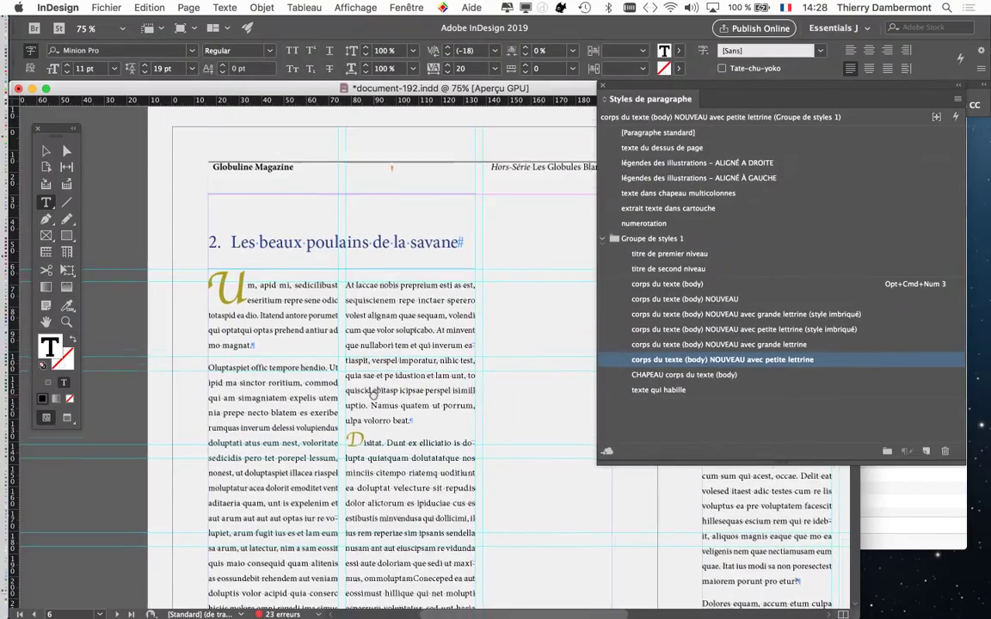
{"action": "scroll", "coordinate": [424, 255], "scroll_direction": "down", "scroll_amount": 3}
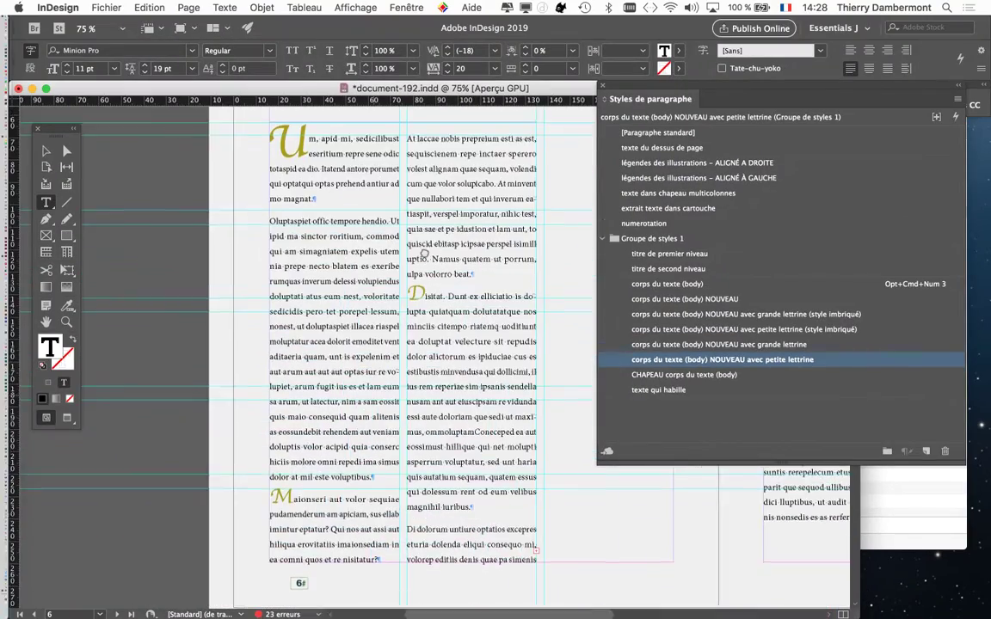
Pan back to the chapter heading to review the restyled page
{"action": "left_click_drag", "start_coordinate": [424, 252], "coordinate": [391, 260]}
{"action": "scroll", "coordinate": [250, 540], "scroll_direction": "up", "scroll_amount": 3, "text": "alt"}
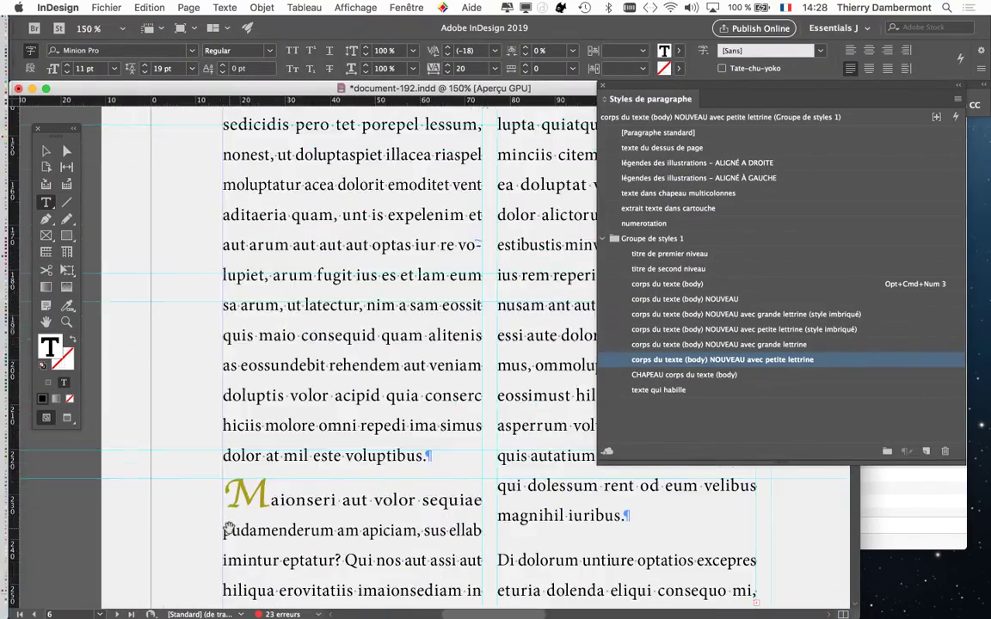
{"action": "scroll", "coordinate": [232, 527], "scroll_direction": "up", "scroll_amount": 1, "text": "alt"}
{"action": "scroll", "coordinate": [232, 516], "scroll_direction": "down", "scroll_amount": 1, "text": "alt"}
{"action": "scroll", "coordinate": [326, 448], "scroll_direction": "down", "scroll_amount": 2, "text": "alt"}
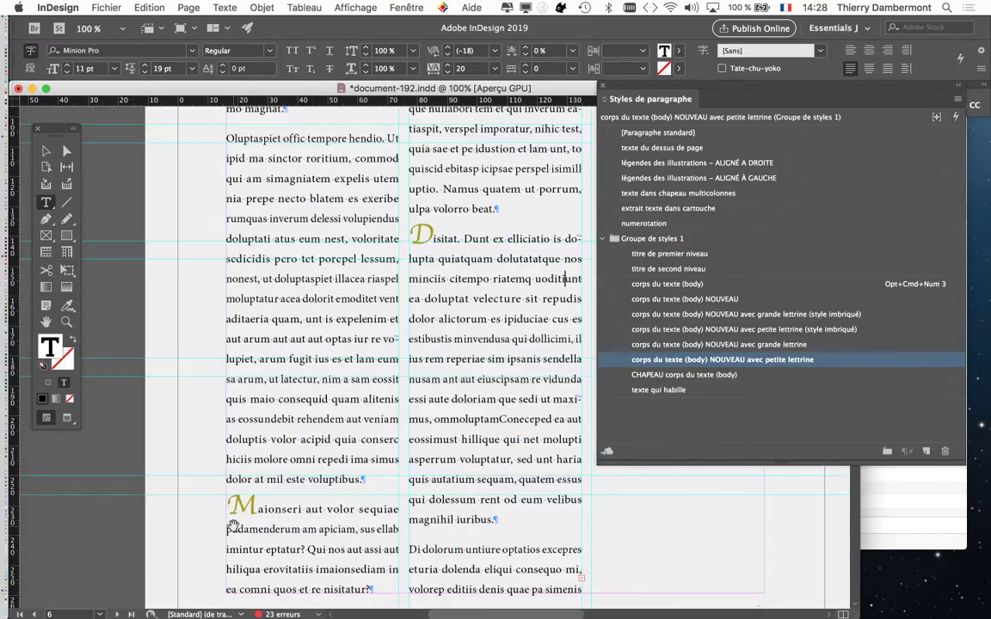
{"action": "scroll", "coordinate": [333, 417], "scroll_direction": "up", "scroll_amount": 1, "text": "alt"}
{"action": "scroll", "coordinate": [332, 404], "scroll_direction": "up", "scroll_amount": 2}
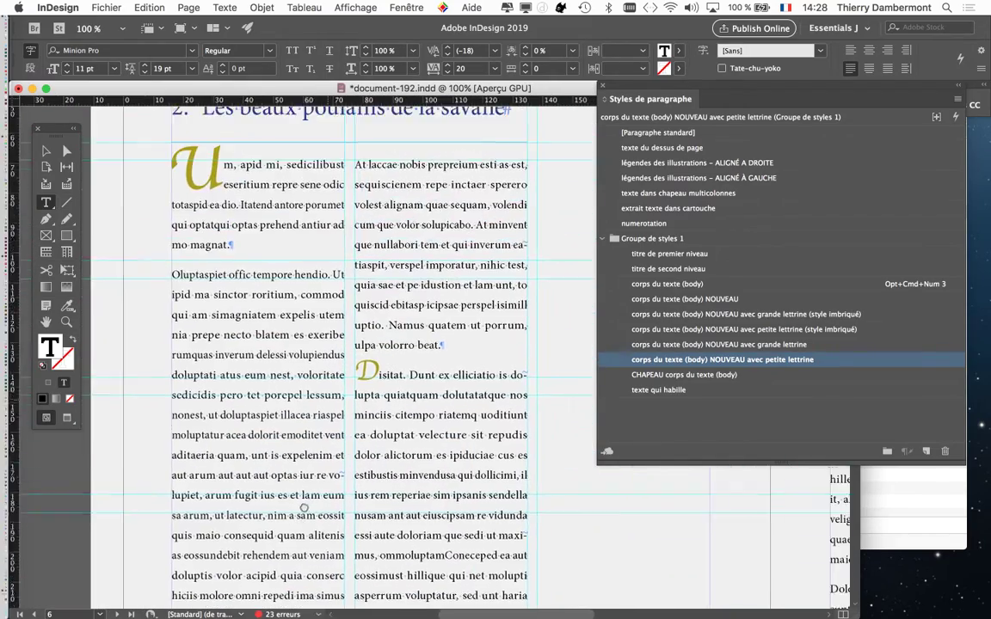
{"action": "scroll", "coordinate": [332, 430], "scroll_direction": "up", "scroll_amount": 3}
{"action": "scroll", "coordinate": [332, 430], "scroll_direction": "right", "scroll_amount": 2}
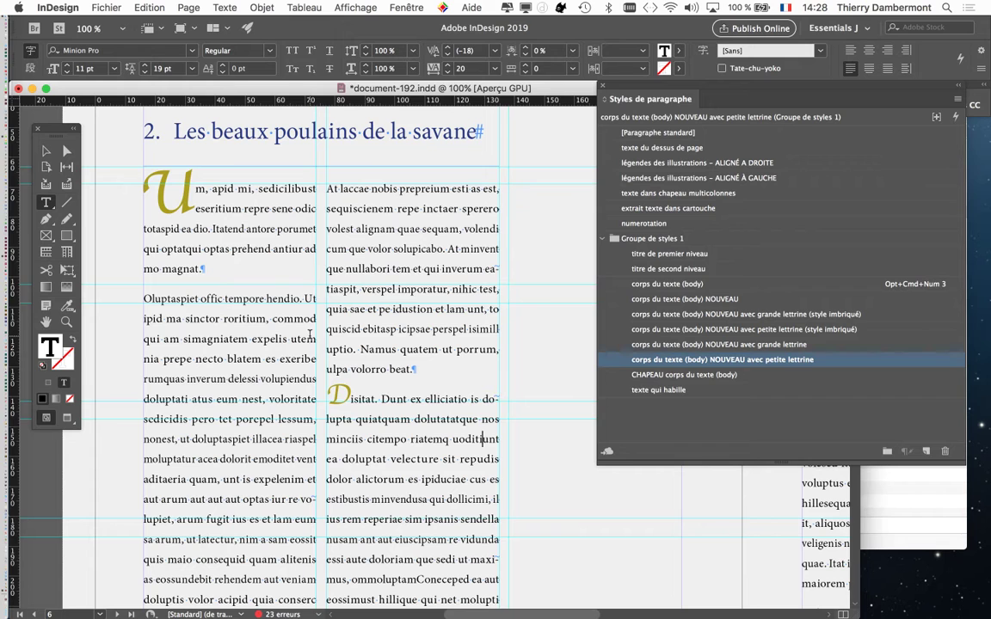
Start Save As and change the file name to document-193.indd
{"action": "left_click", "coordinate": [110, 7]}
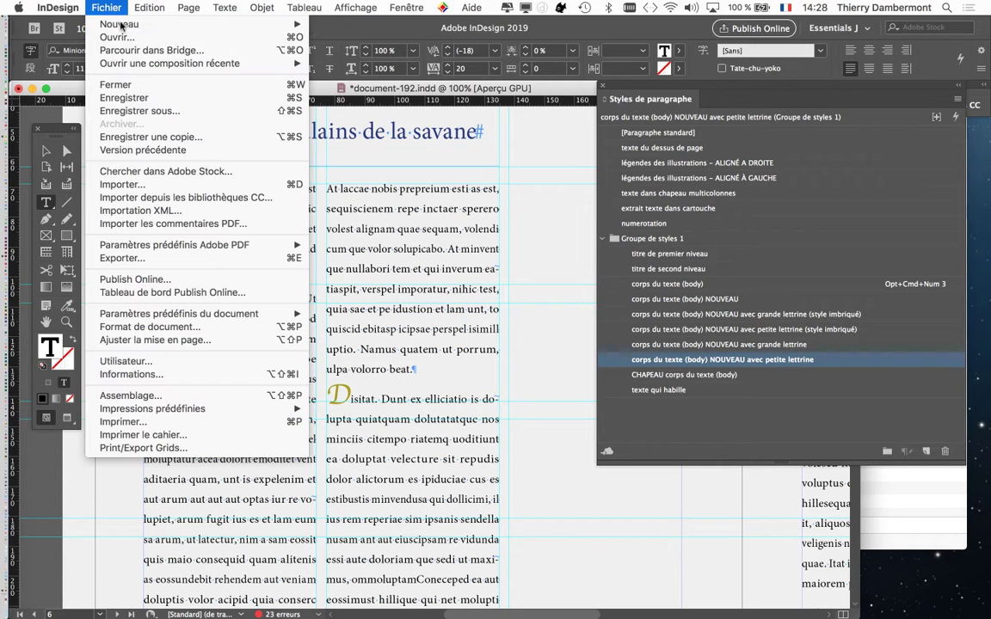
{"action": "left_click", "coordinate": [158, 112]}
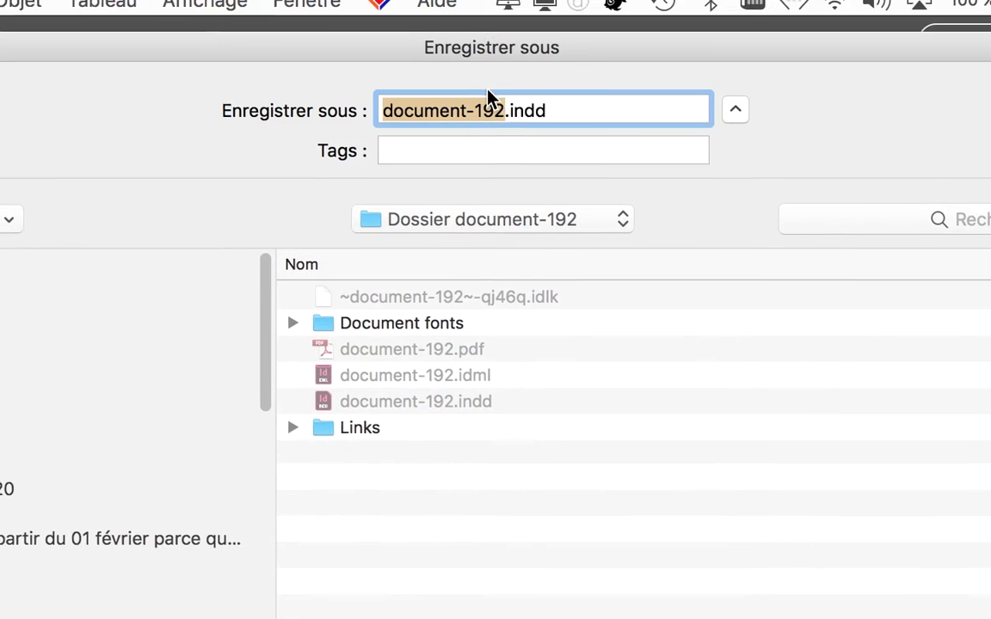
{"action": "left_click", "coordinate": [501, 62]}
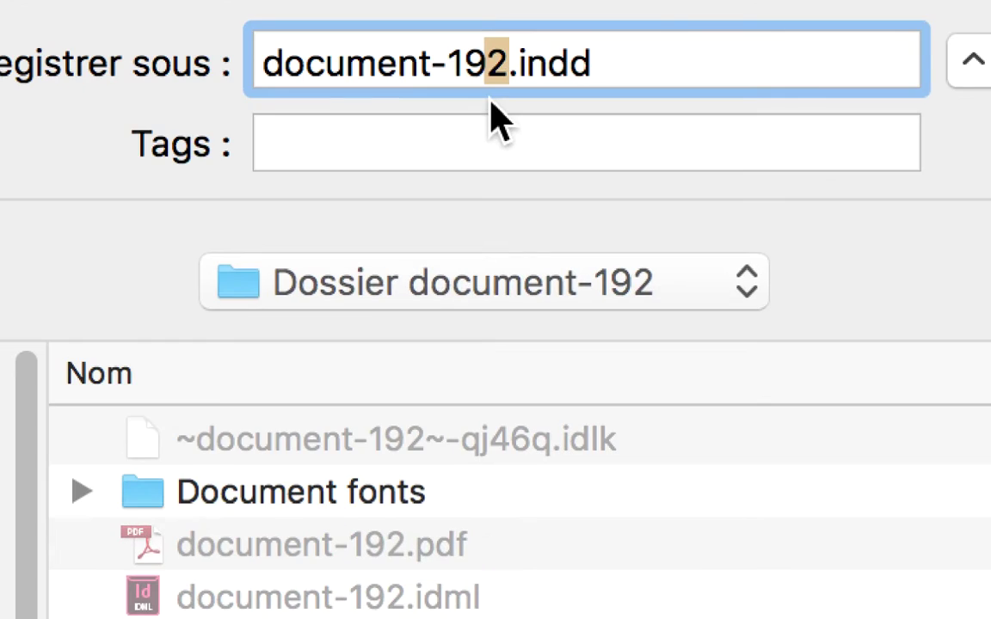
{"action": "type", "text": "3"}
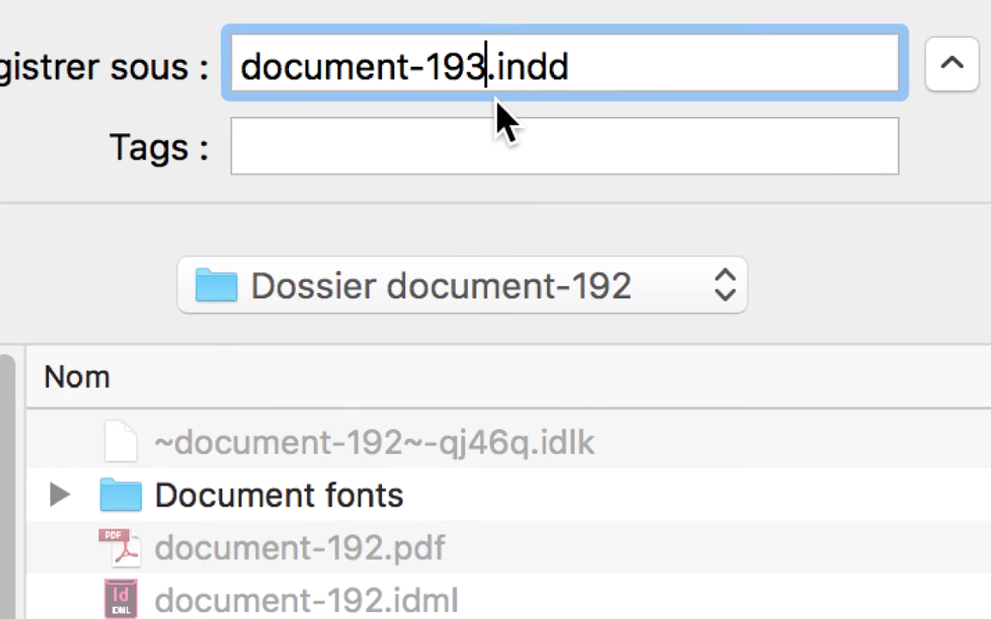